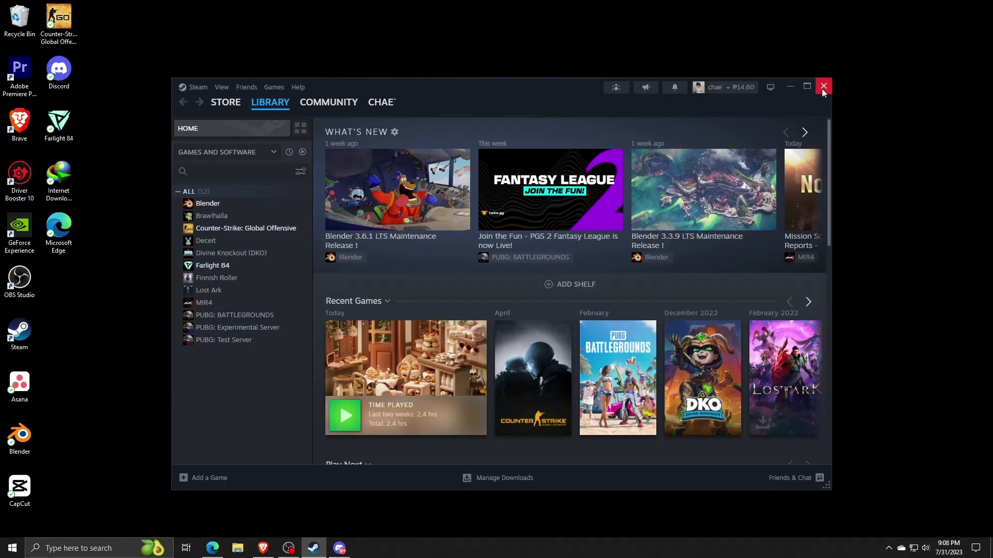
Close the Steam window and fully quit Steam from its system tray icon.
click(823, 89)
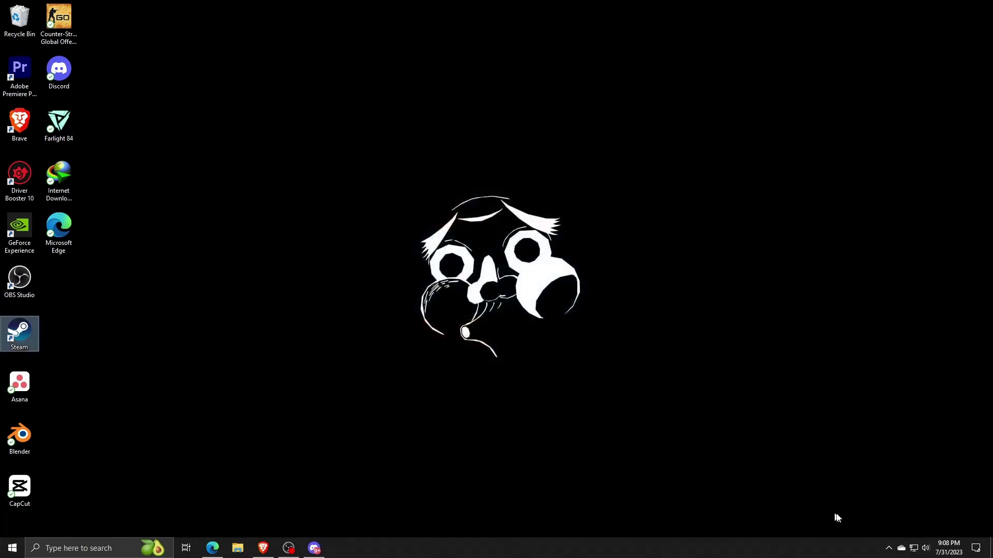
click(889, 549)
right_click(889, 530)
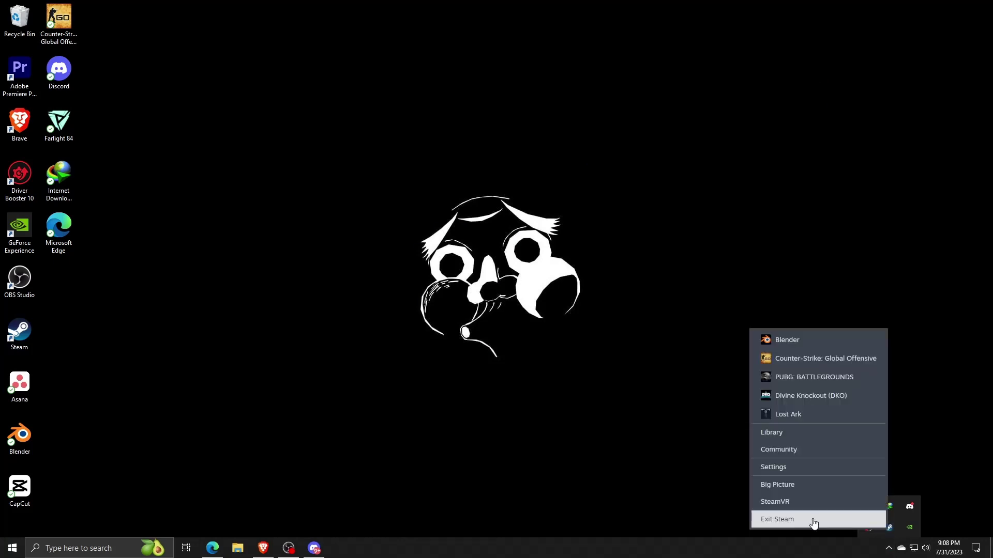
click(814, 524)
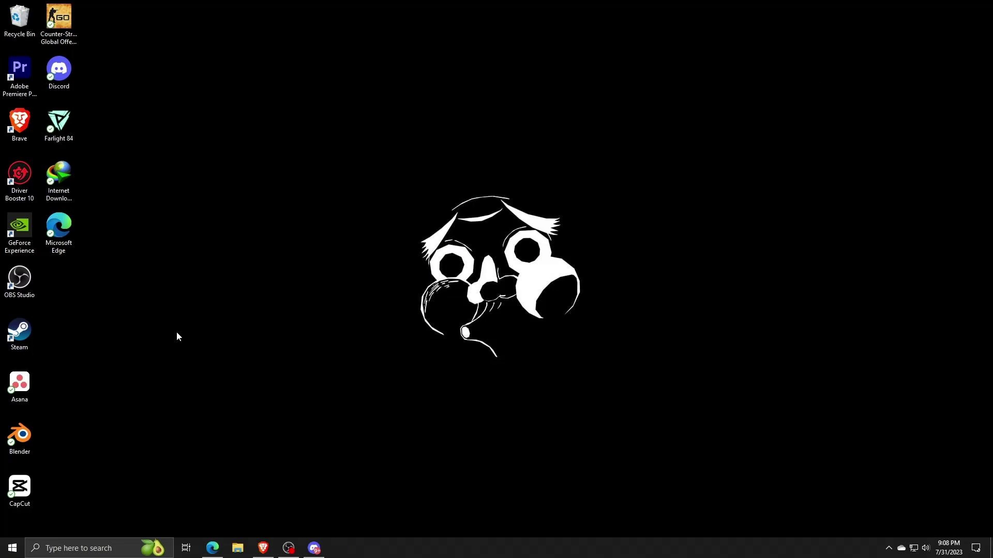
From the Steam desktop shortcut's properties, open its file location E:\Steam.
right_click(27, 333)
click(163, 359)
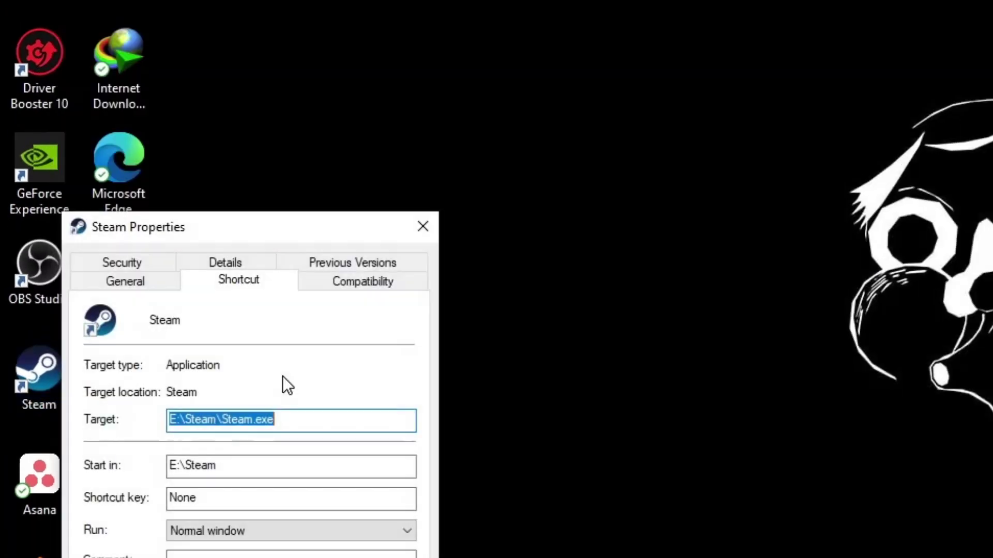
click(147, 438)
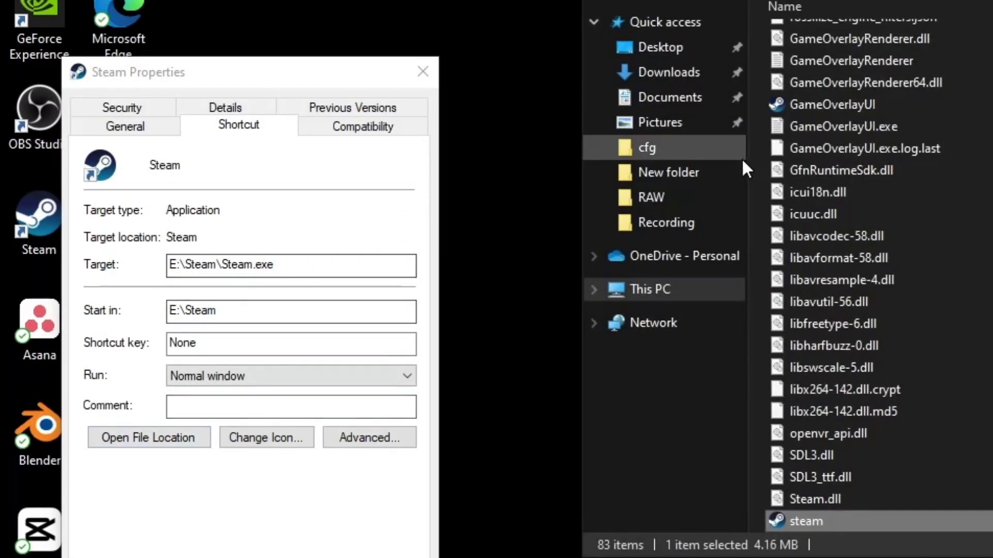
scroll(939, 158, down, 3)
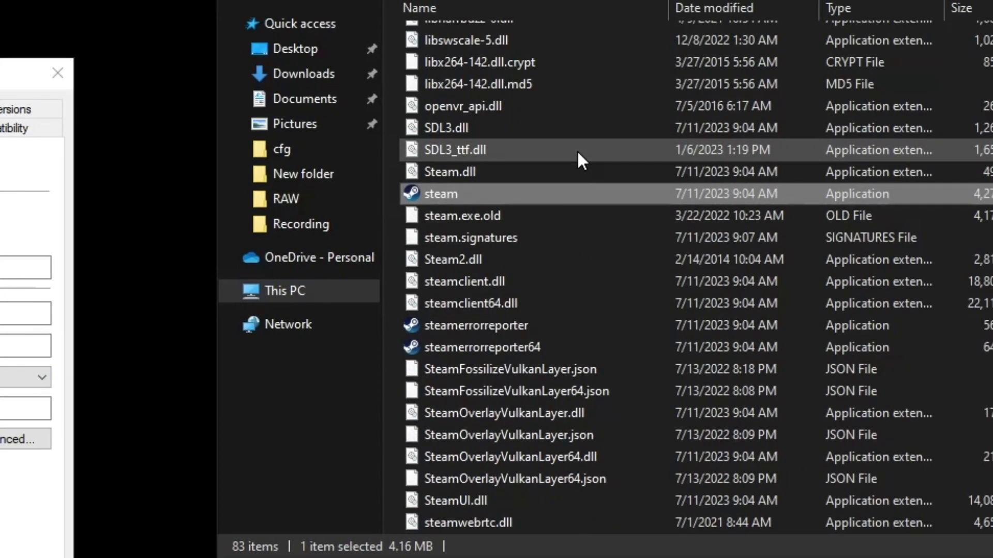
scroll(577, 150, down, 4)
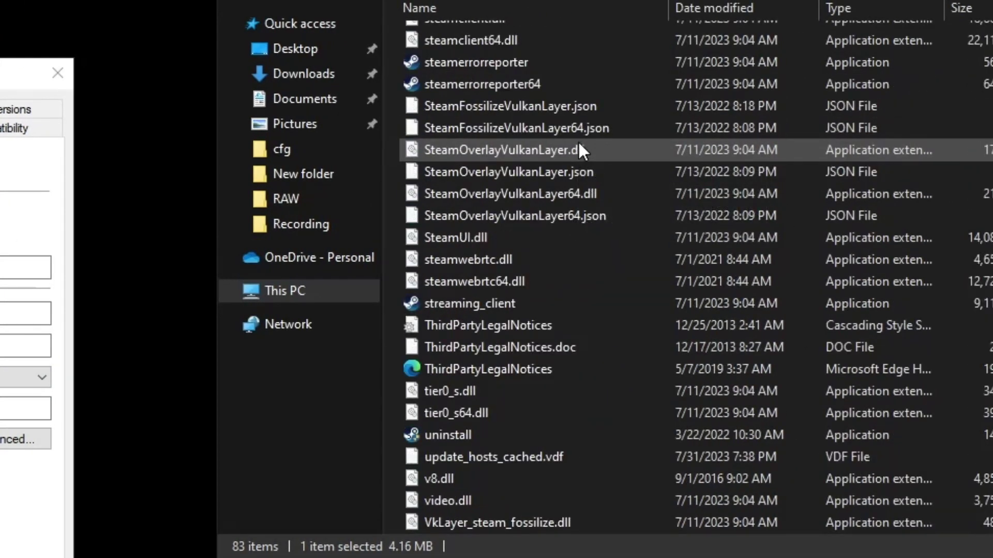
scroll(578, 147, down, 2)
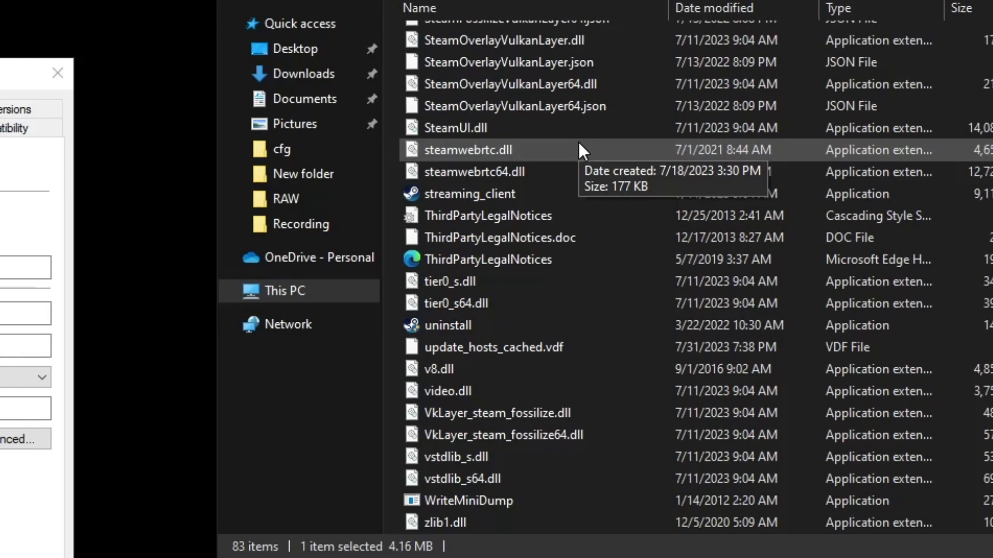
scroll(578, 141, up, 2)
scroll(578, 140, up, 2)
scroll(578, 141, up, 2)
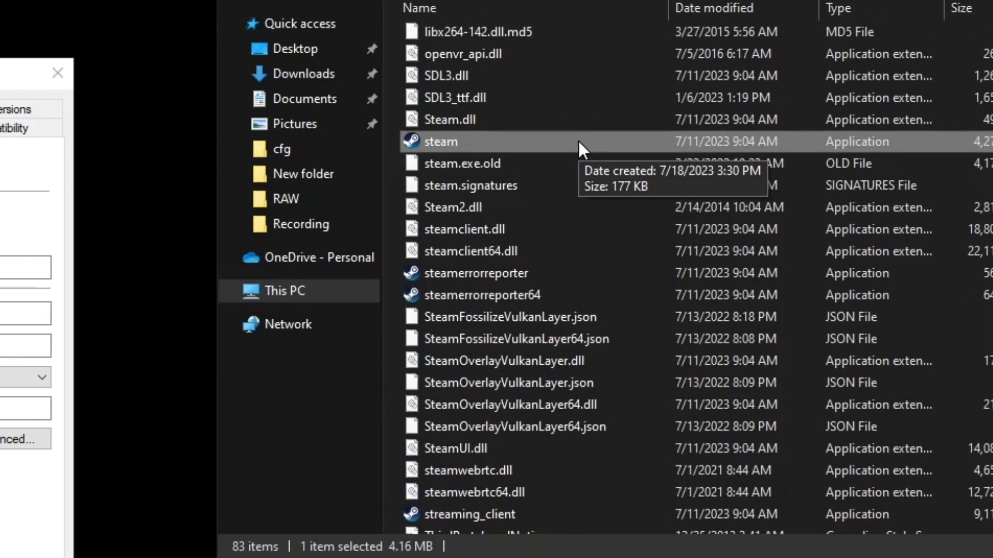
scroll(578, 139, up, 3)
scroll(578, 139, up, 3)
scroll(557, 136, up, 3)
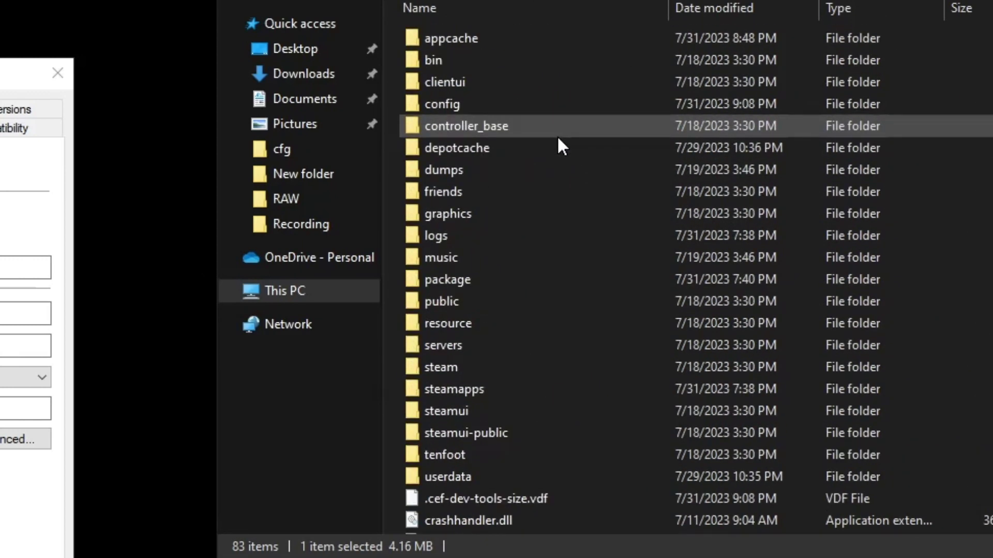
scroll(557, 135, down, 8)
scroll(557, 135, down, 3)
scroll(547, 143, down, 3)
scroll(543, 145, down, 1)
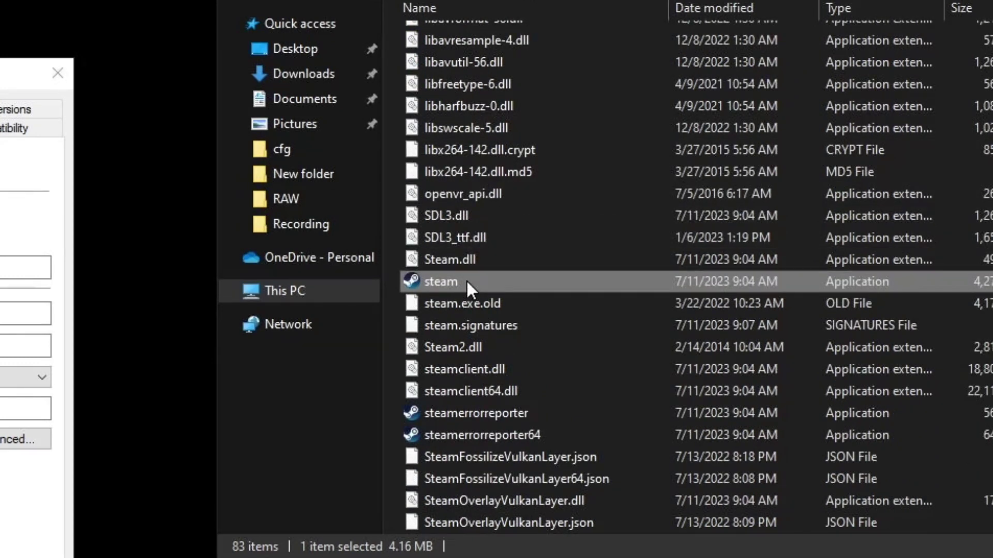
Create a shortcut to steam.exe and close the old shortcut's properties.
right_click(467, 280)
click(544, 187)
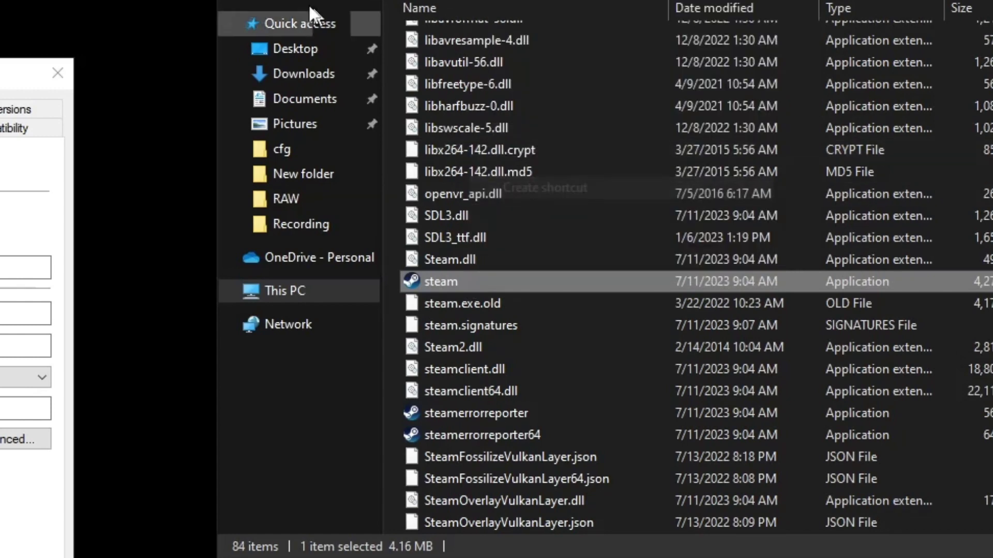
click(57, 72)
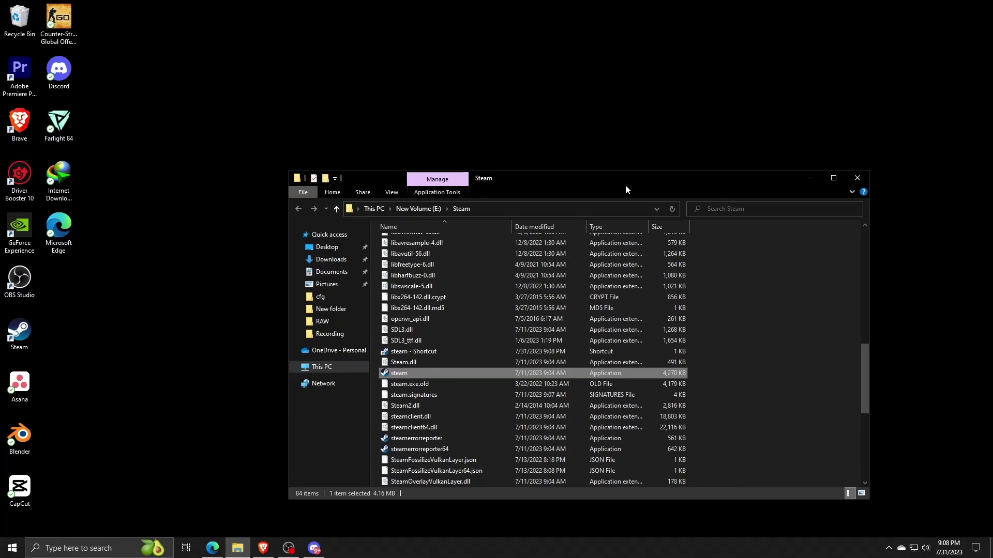
mouse_move(626, 185)
mouse_down()
mouse_move(640, 148)
mouse_move(579, 153)
mouse_up()
Move the new steam - Shortcut onto the desktop and minimize Explorer.
drag(366, 319, 278, 306)
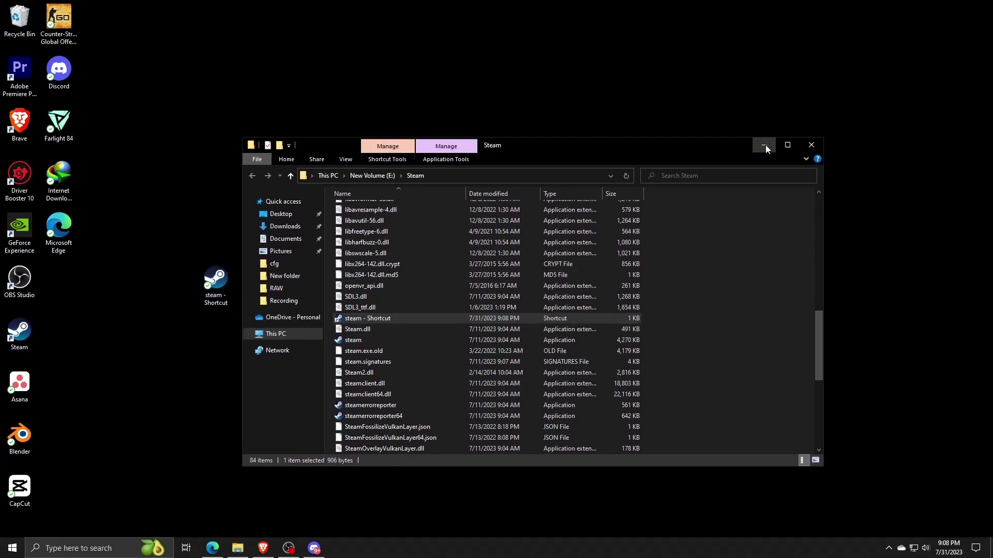
click(765, 145)
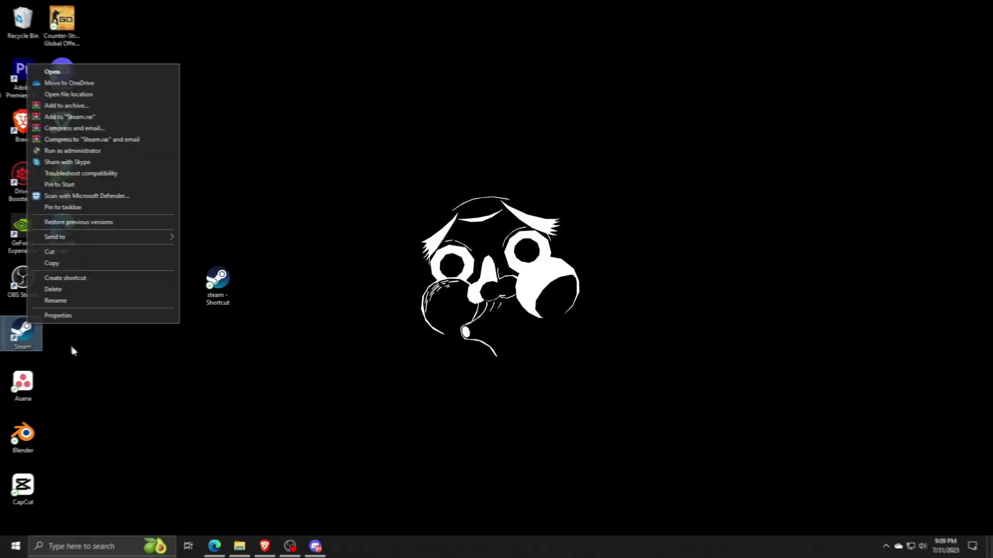
click(58, 316)
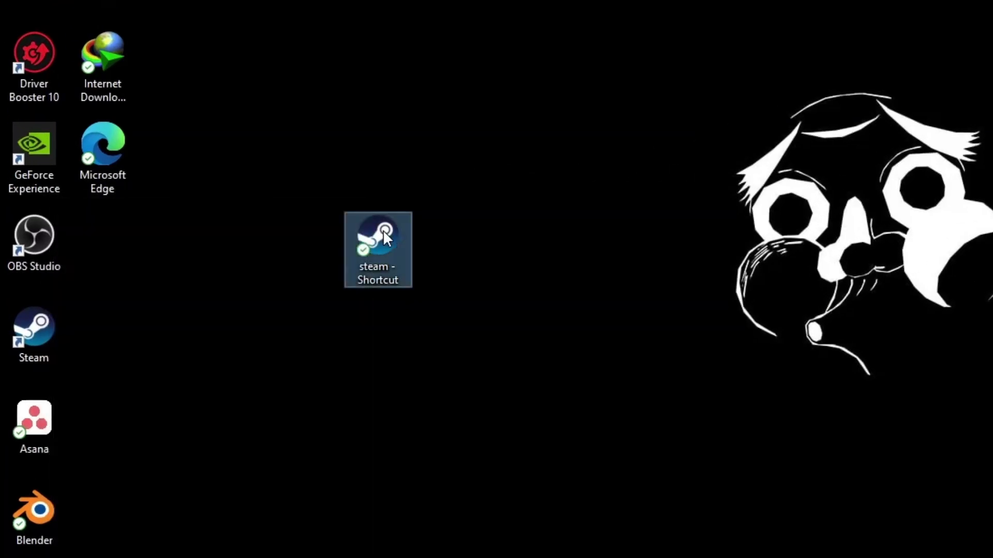
Set the new shortcut's target to E:\Steam\steam.exe -vgui and confirm it.
right_click(382, 230)
click(435, 547)
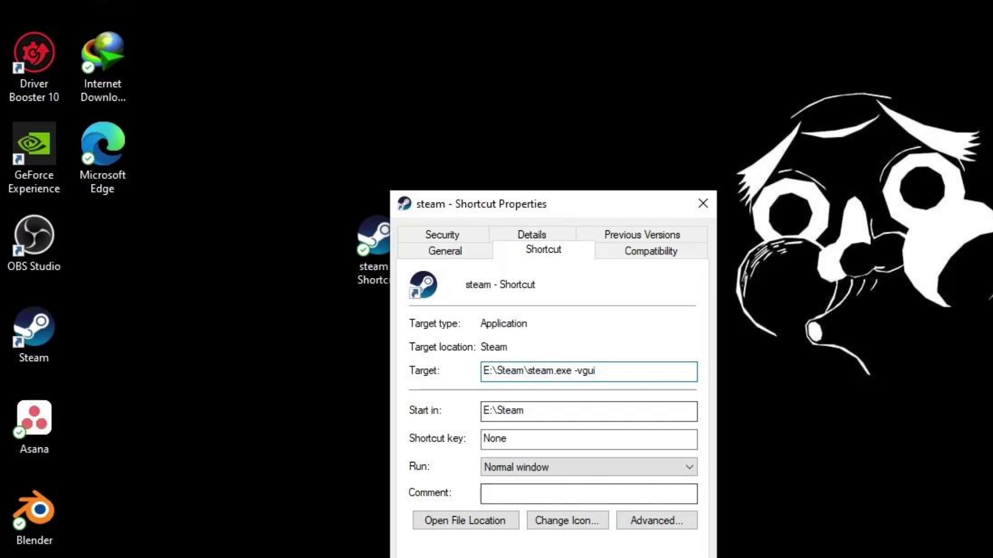
key(Return)
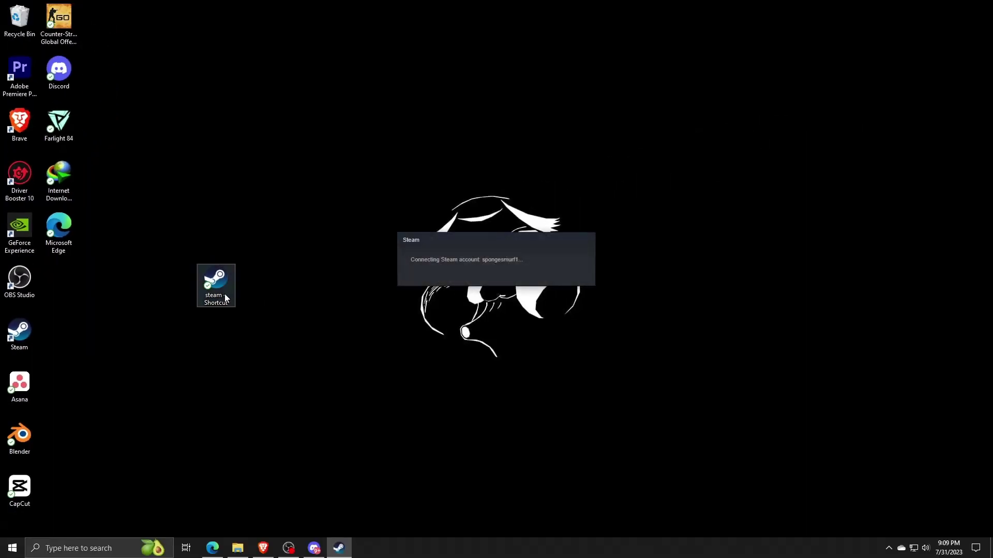
Dismiss the legacy Steam prompt and reopen the steam shortcut's properties.
click(497, 274)
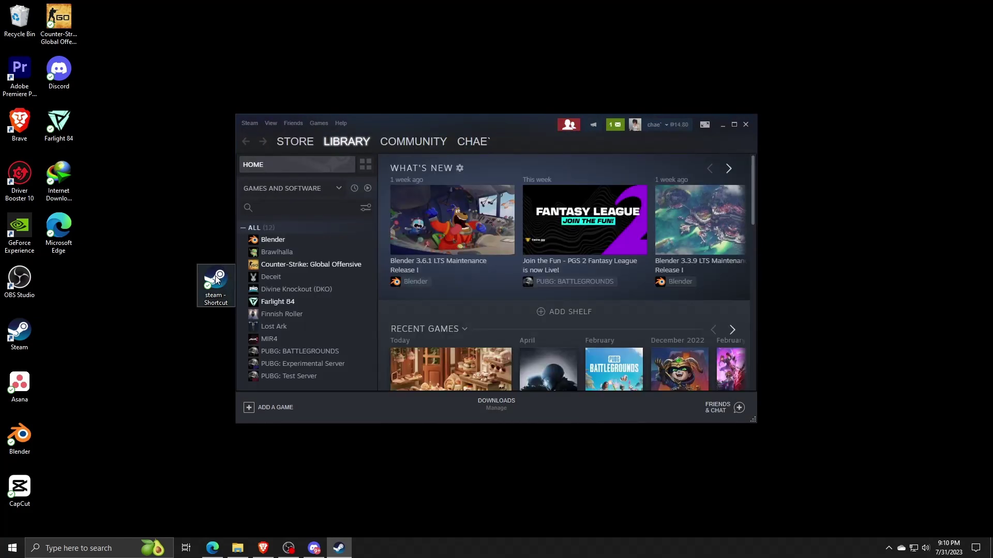
right_click(216, 291)
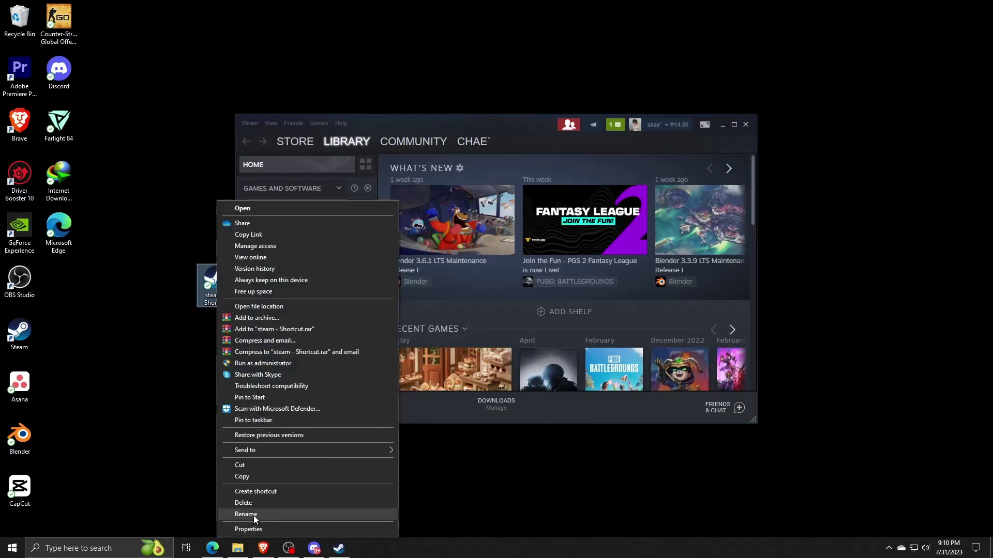
click(253, 516)
right_click(215, 283)
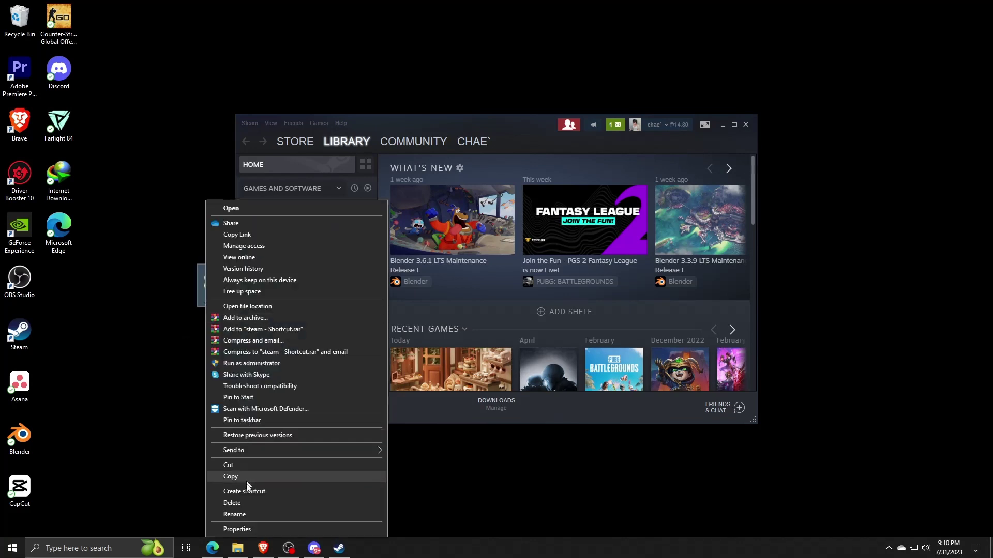
click(240, 528)
Remove the -vgui ending from the shortcut's target and apply the change.
key(End)
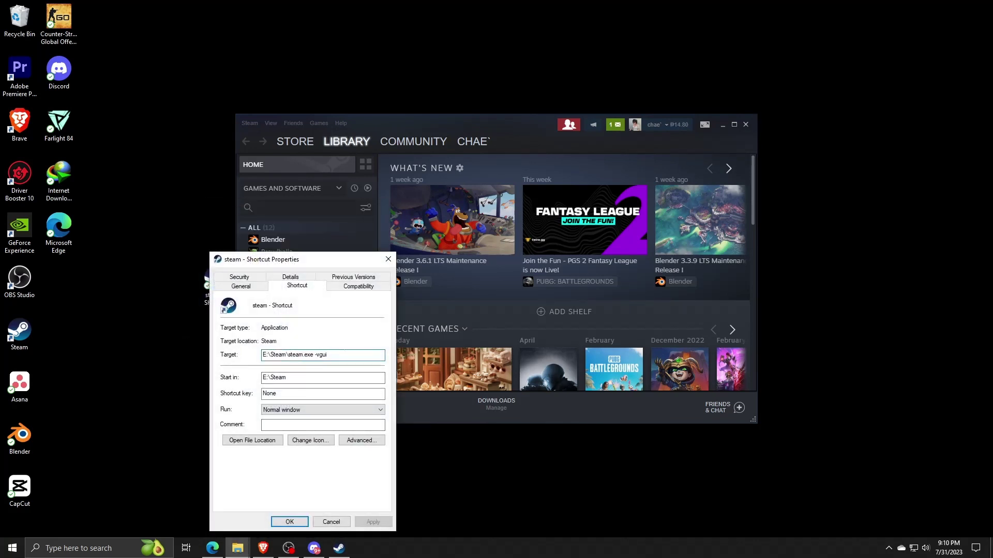
key(BackSpace)
key(BackSpace)
key(BackSpace)
key(BackSpace)
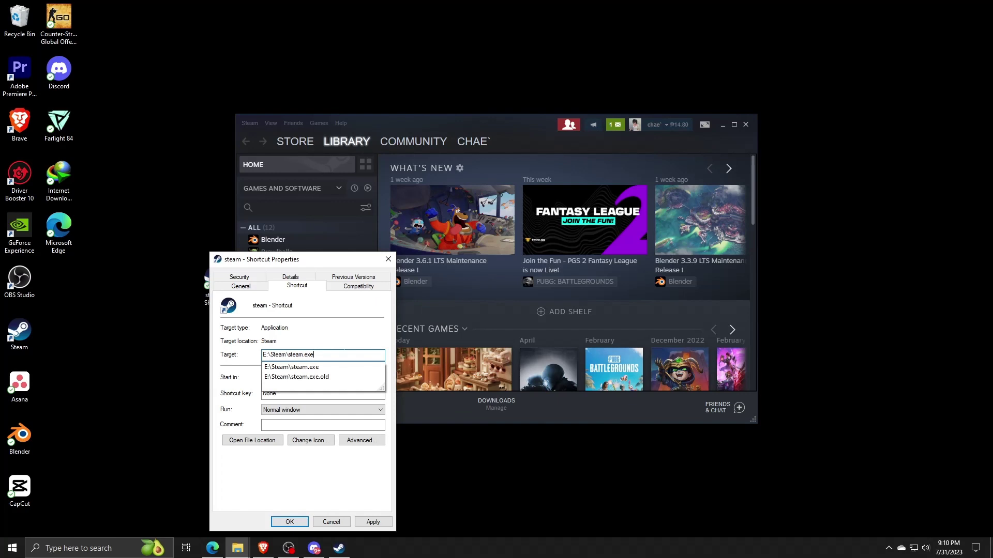
click(373, 522)
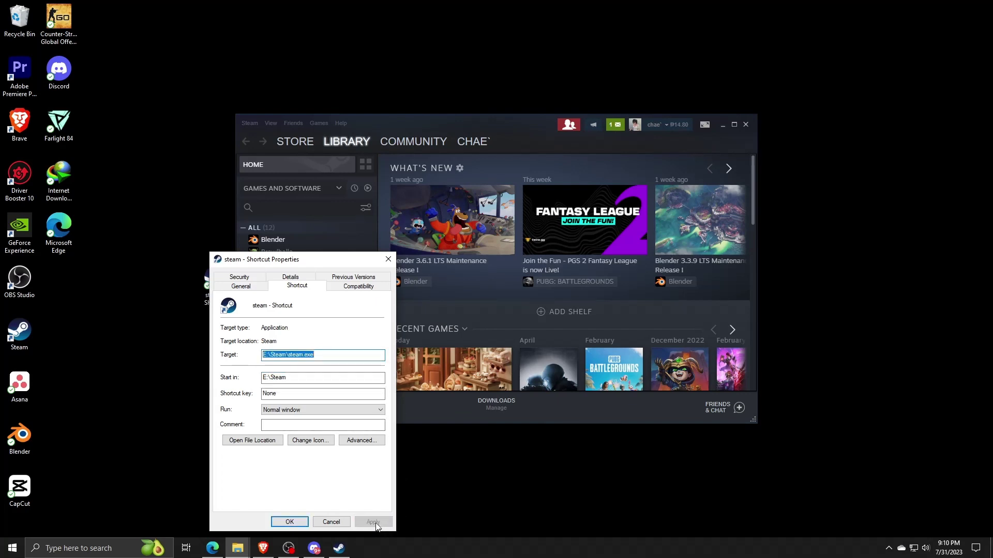
click(290, 522)
Exit the legacy-interface Steam client from the Steam menu.
click(657, 123)
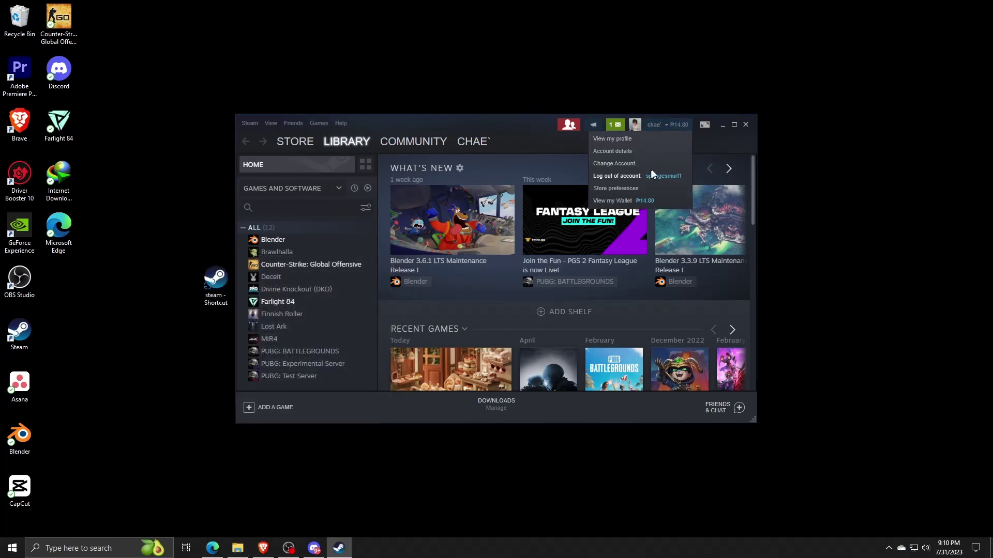
click(250, 122)
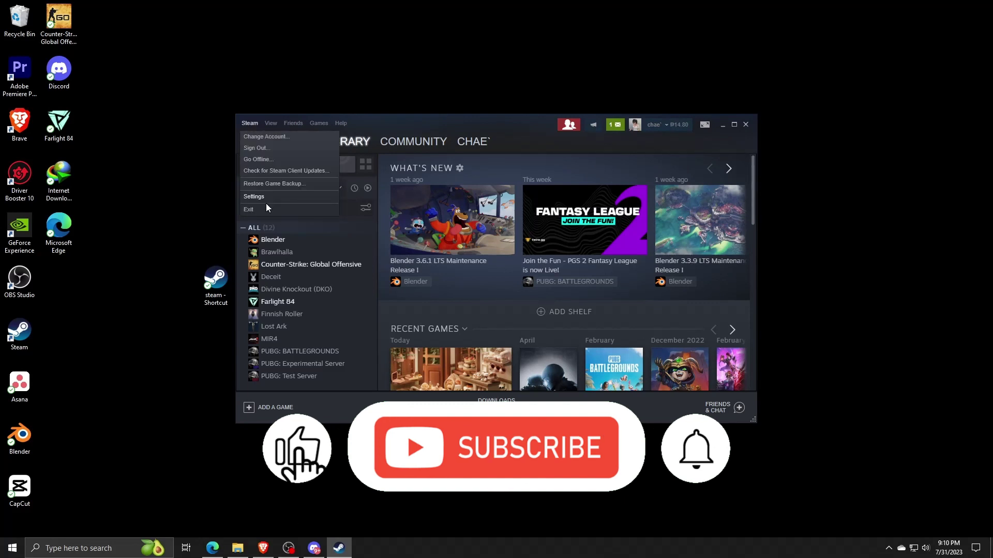
click(248, 209)
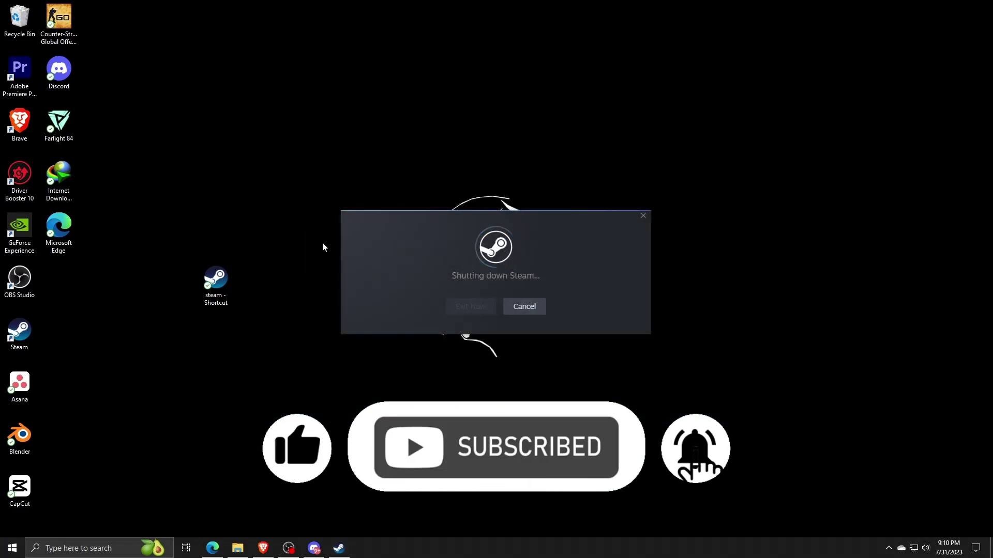